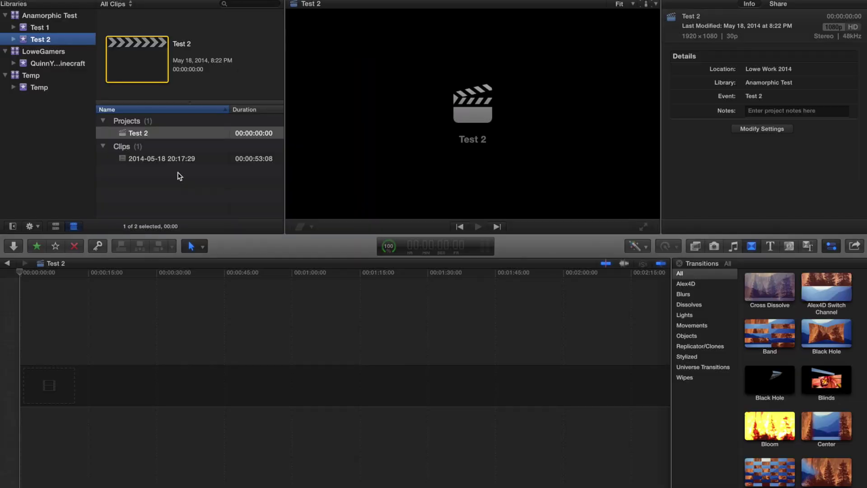
left_click(166, 162)
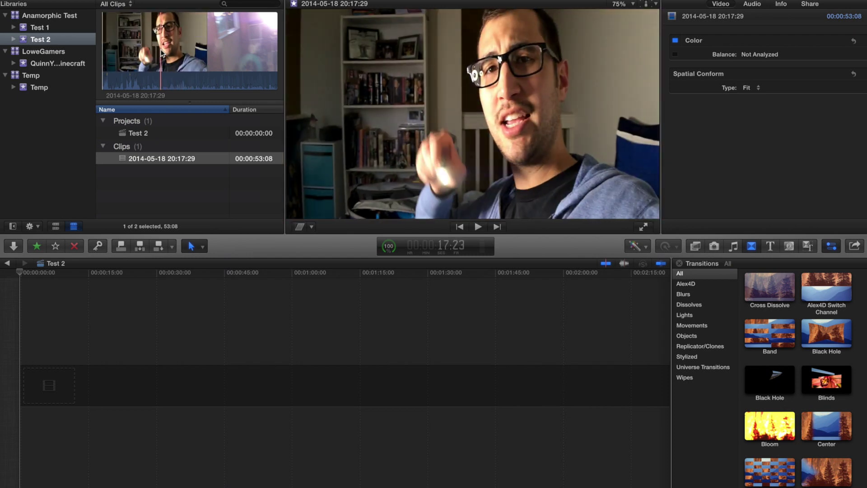
left_click_drag(158, 54, 174, 56)
key("e")
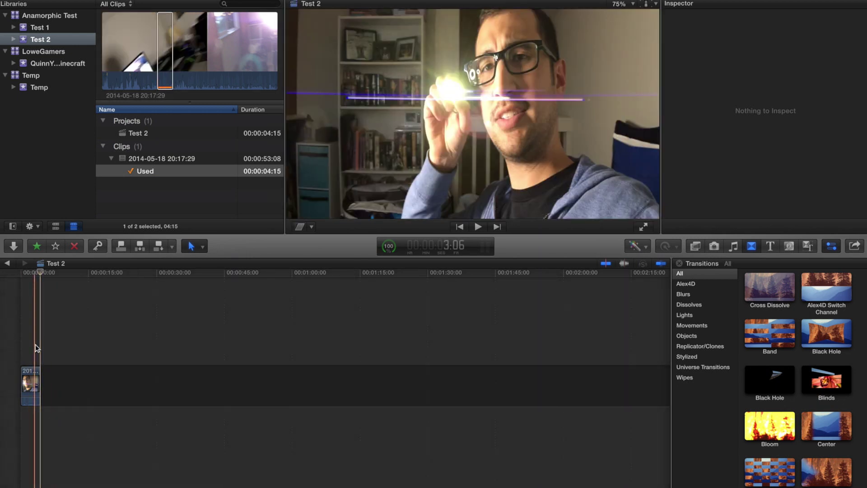
key("shift+z")
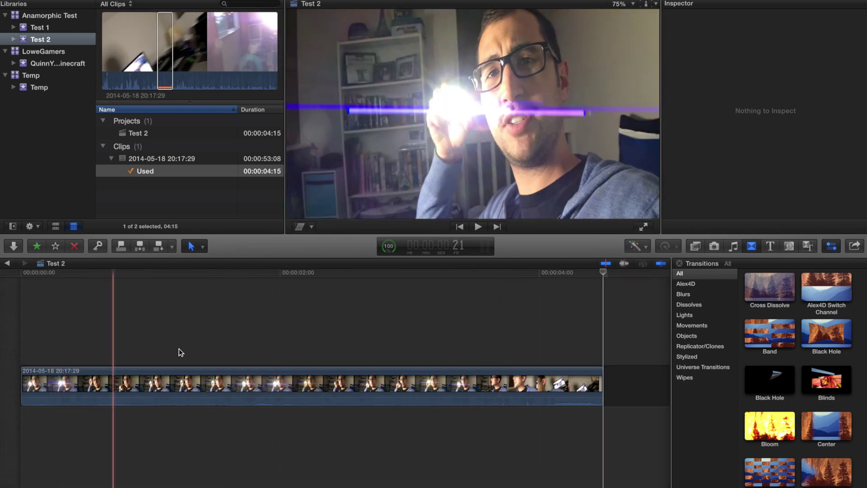
key("super+a")
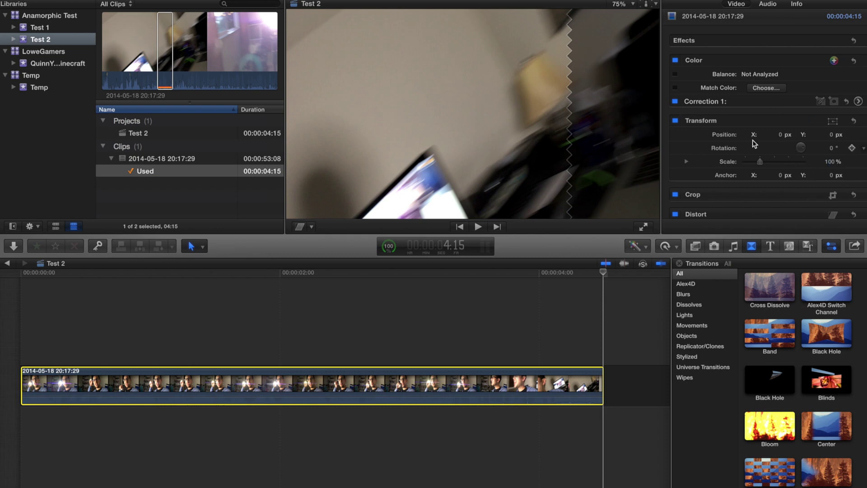
Step: Set the clip's Transform Scale Y to 75%, then send it to Compressor from the Share options
left_click(687, 162)
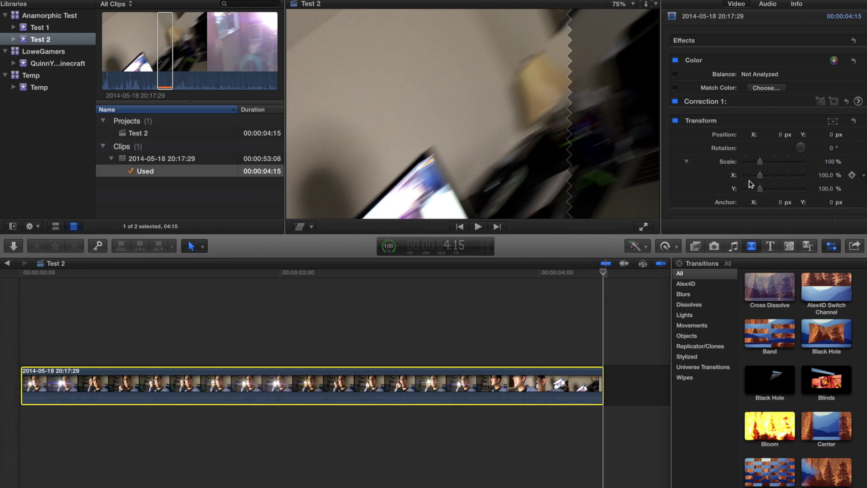
left_click(826, 189)
type("75")
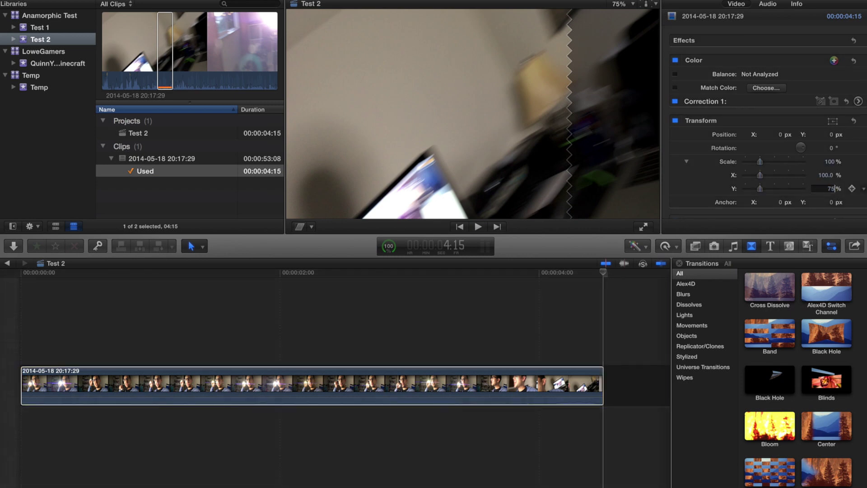
key("Return")
key("super+bracketleft")
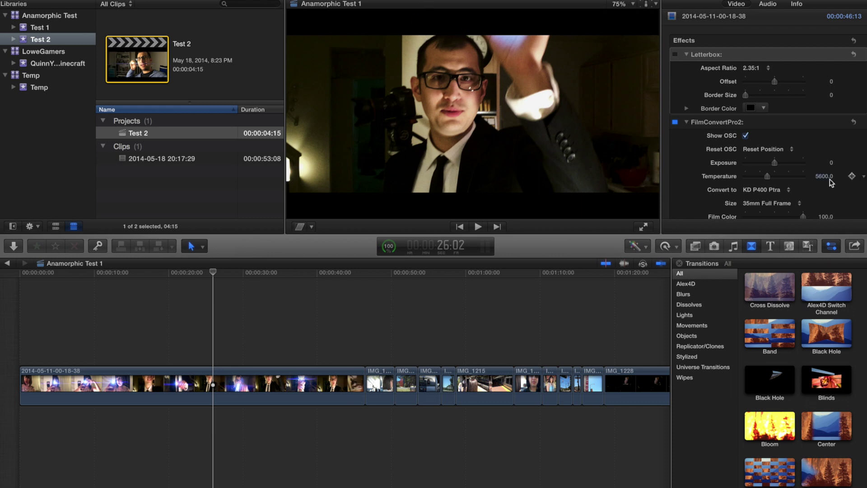
left_click(855, 247)
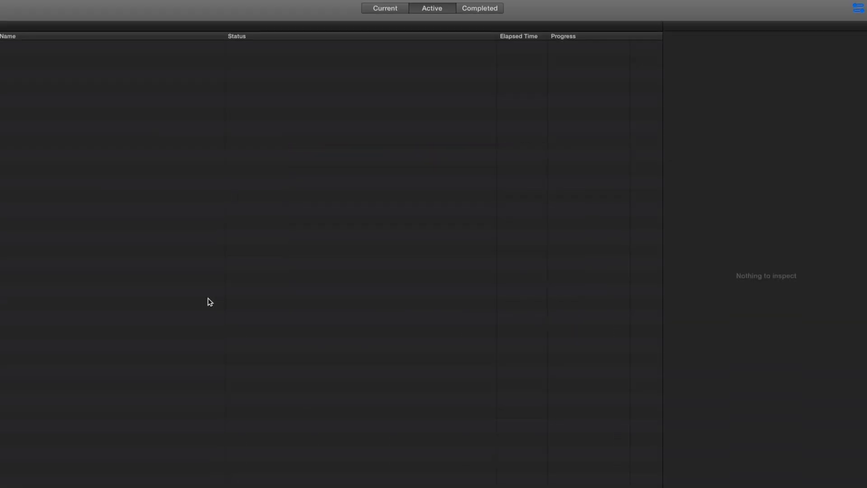
Step: Duplicate Compressor's Video Sharing Services 4K preset into a custom '4K copy' setting
left_click(65, 235)
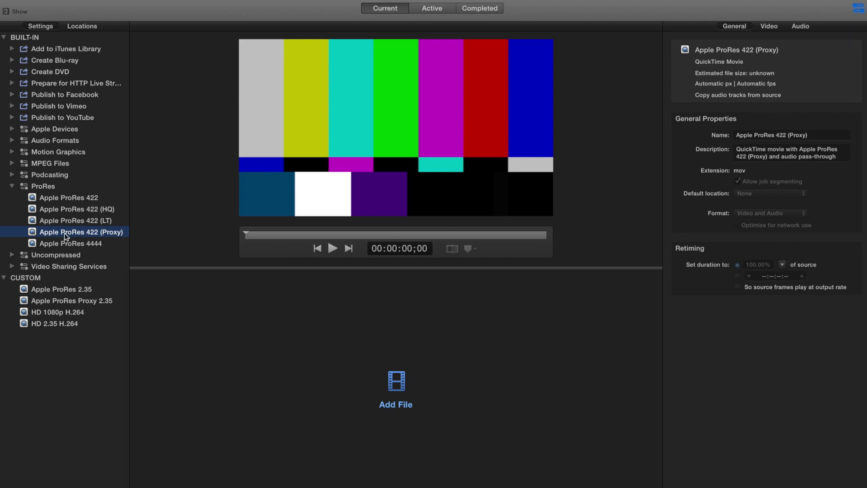
left_click(13, 266)
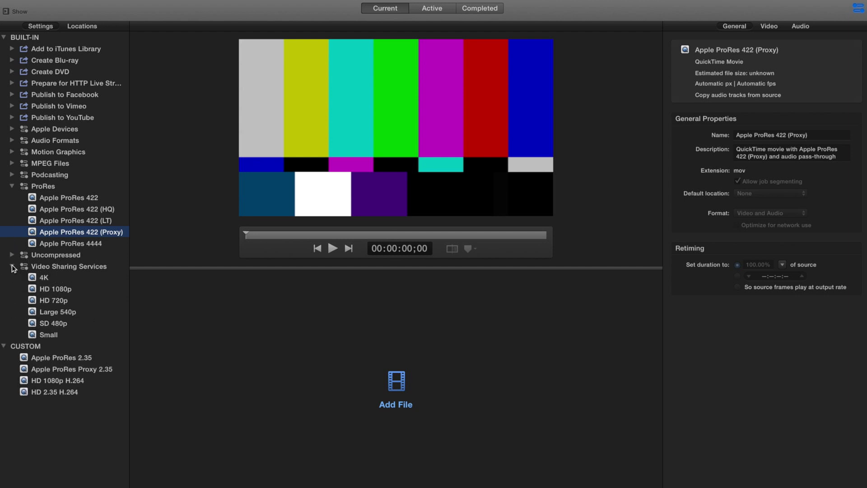
left_click(56, 289)
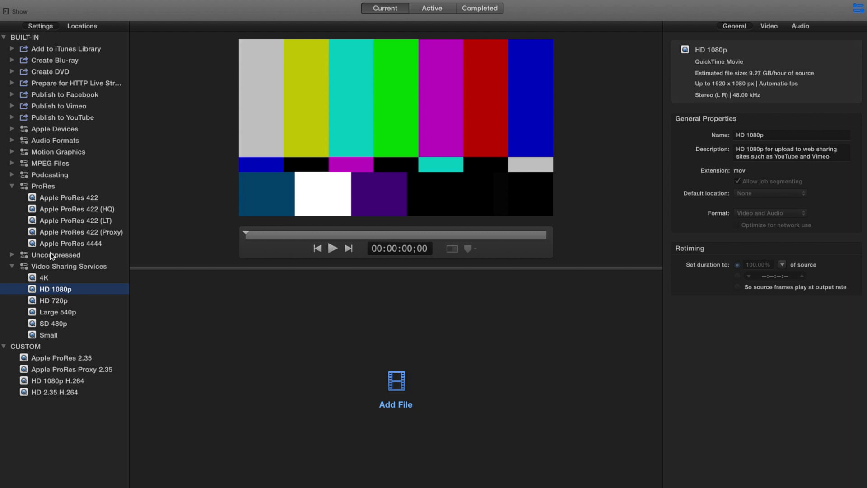
key("ctrl+Tab")
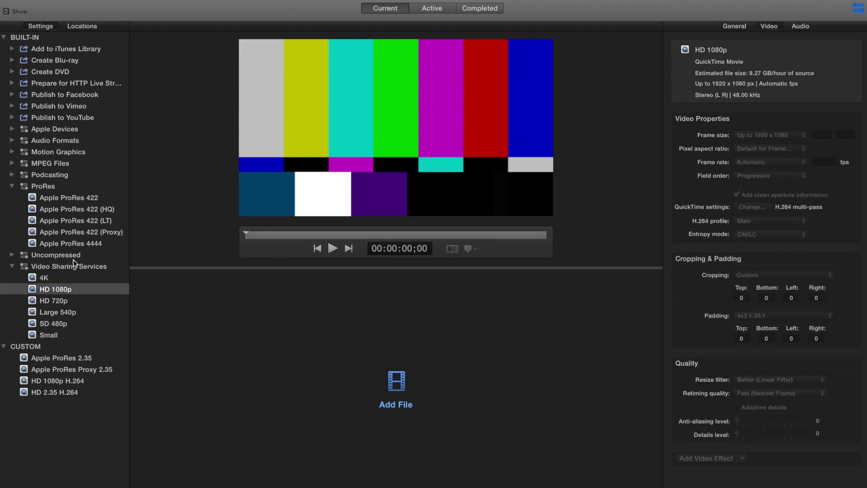
left_click(45, 279)
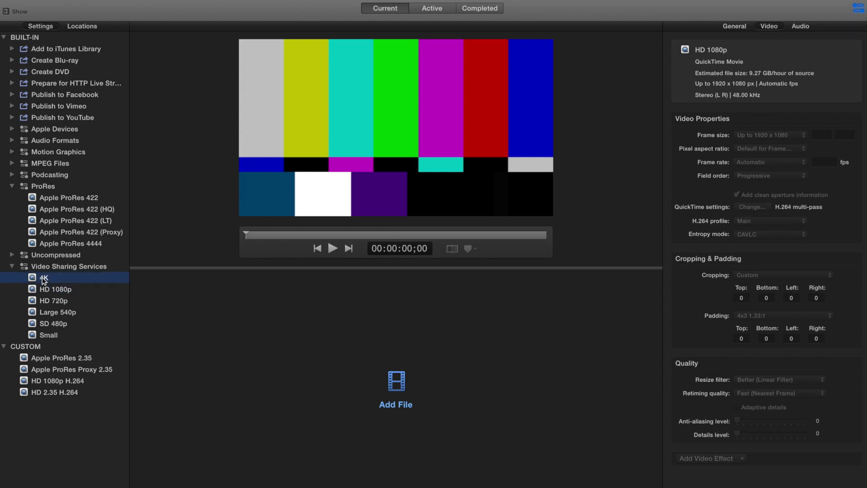
right_click(45, 279)
left_click(52, 283)
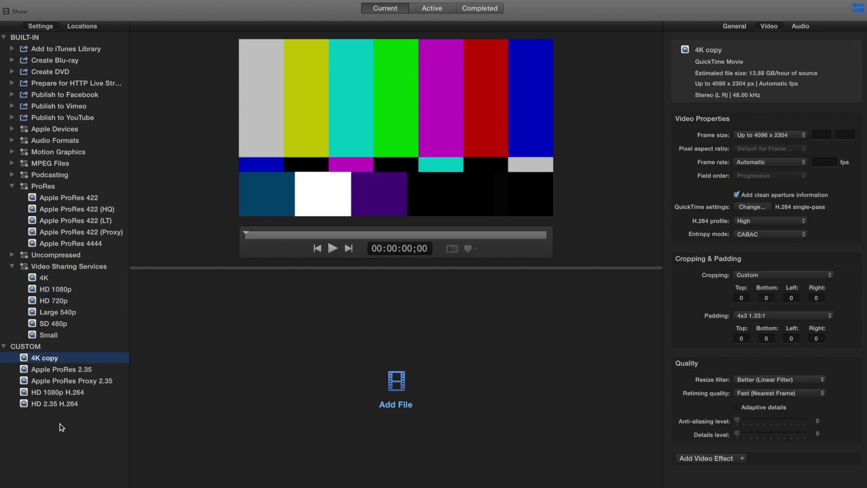
Step: Rename the copy to '4K 2.35' and set its frame size to Custom 2.35:1, 4096 x 1742
left_click(44, 358)
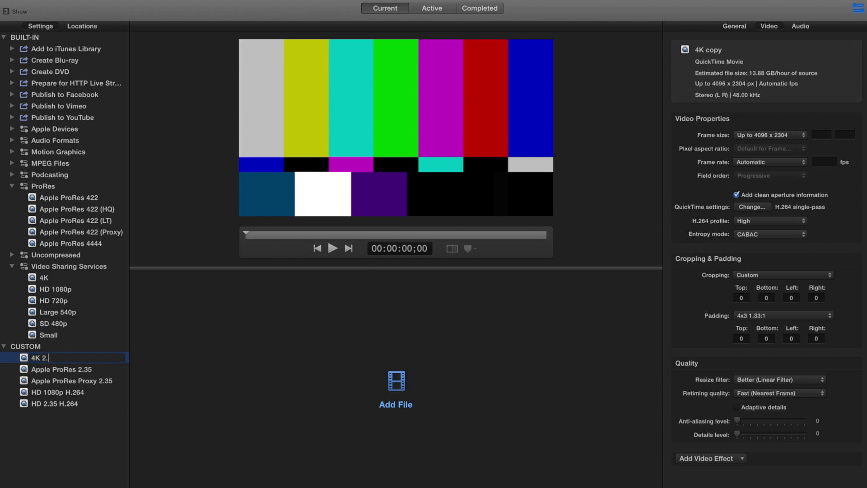
key("Return")
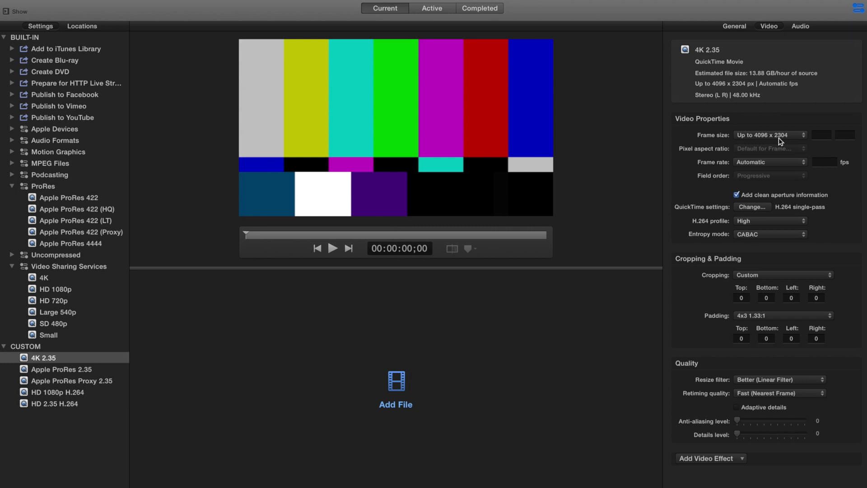
left_click(781, 135)
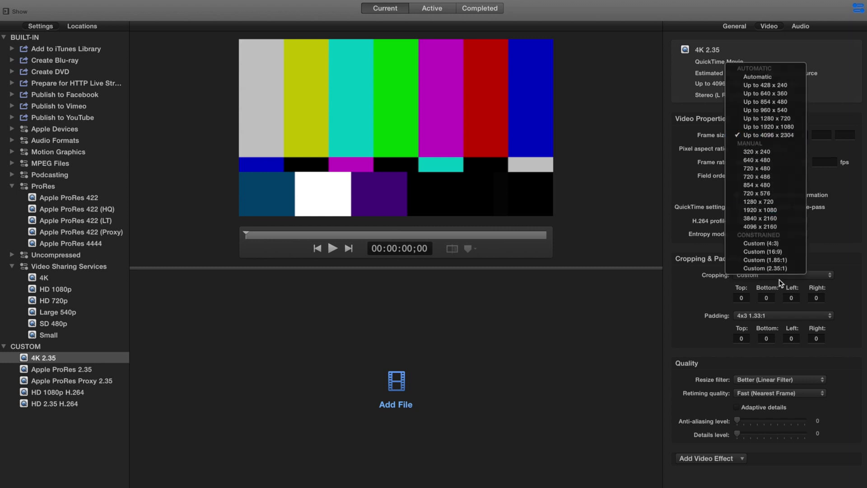
left_click(779, 271)
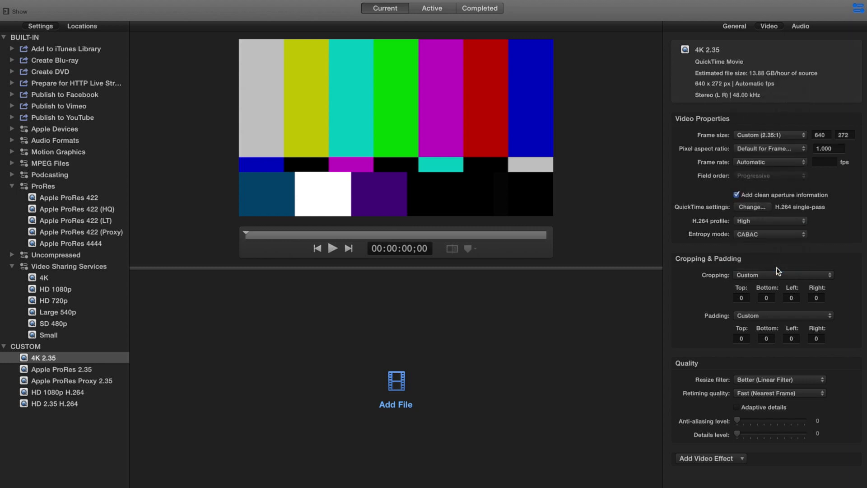
double_click(827, 135)
left_click(747, 135)
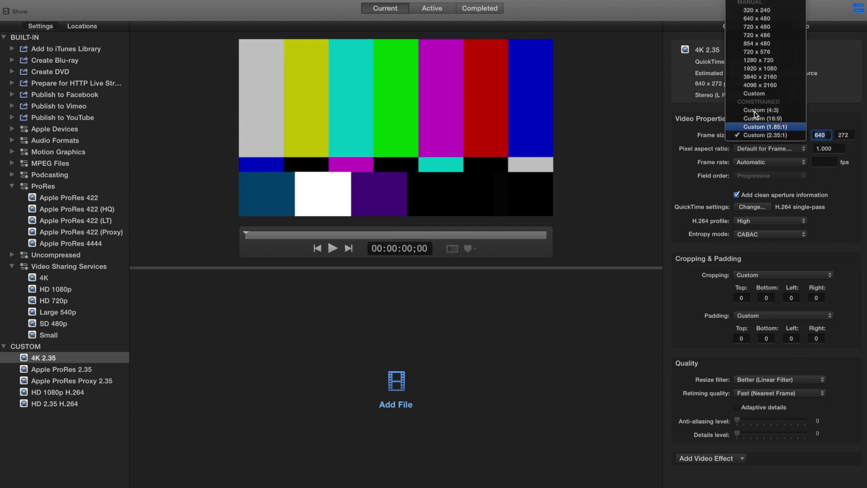
left_click(829, 141)
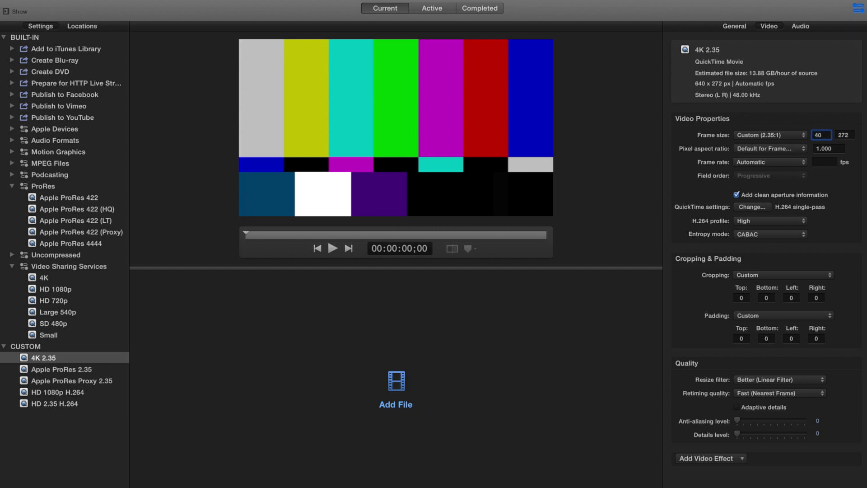
key("Return")
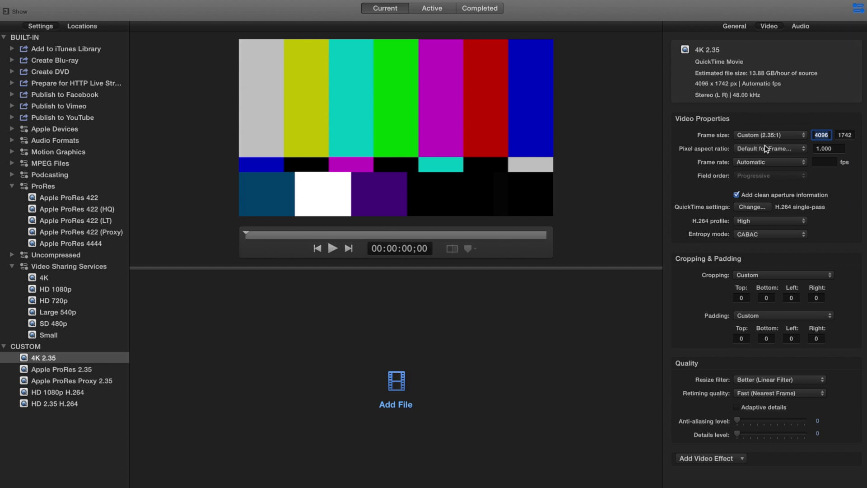
left_click(38, 362)
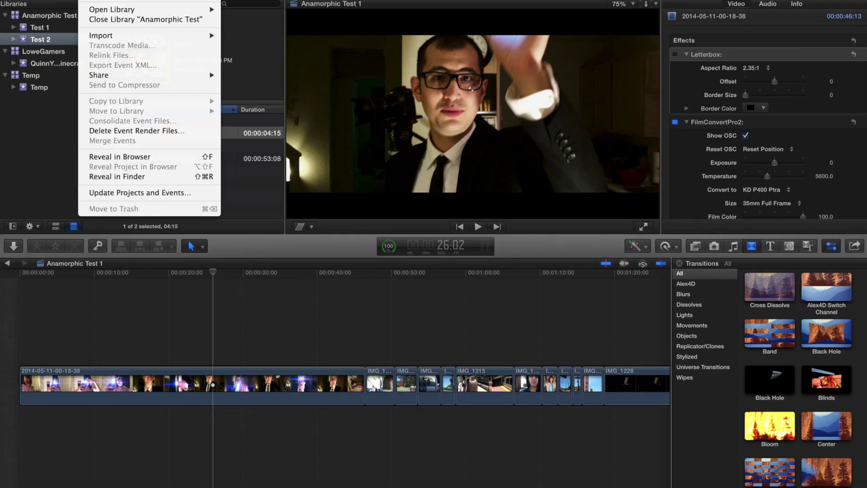
Step: Add the '4K 2.35' Compressor setting as a share destination, placed after HD 2.35 H.264
mouse_move(124, 80)
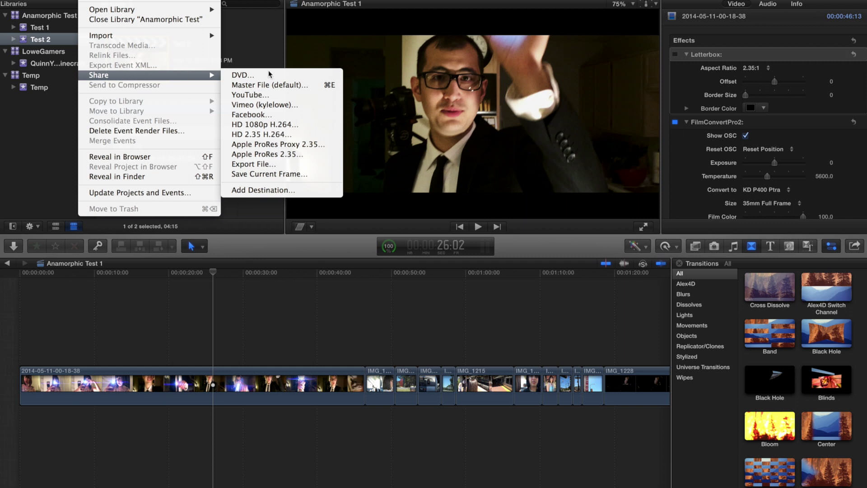
left_click(296, 190)
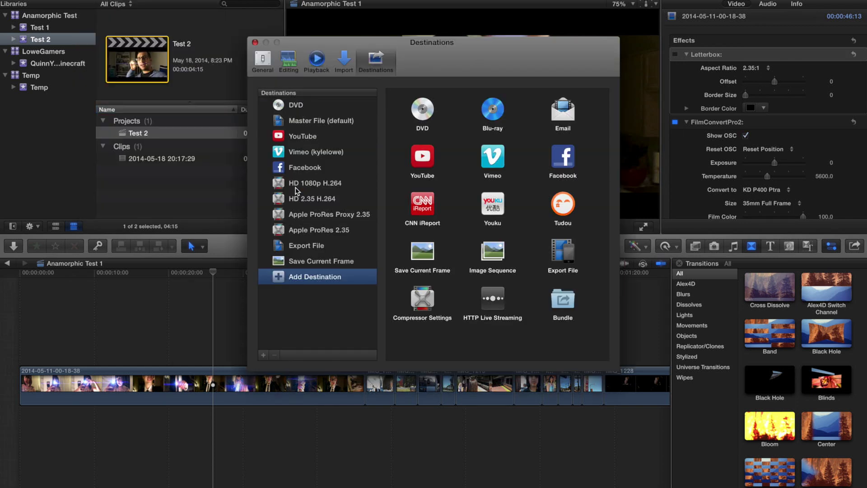
double_click(421, 307)
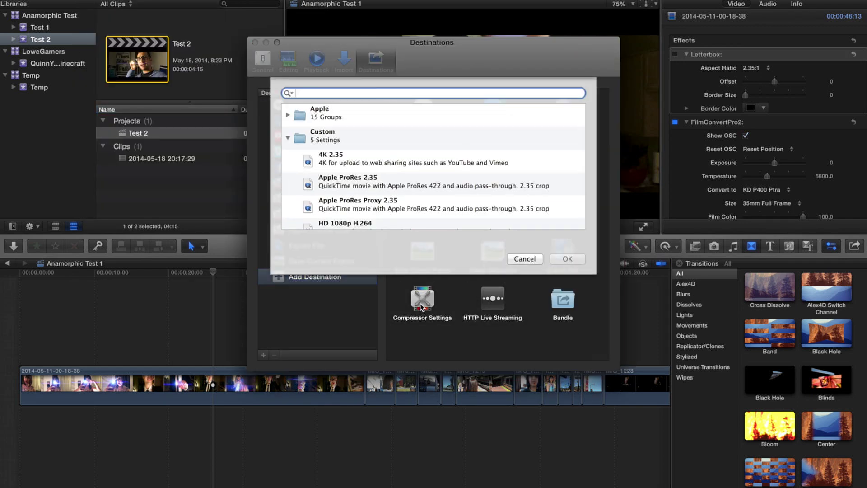
left_click(322, 163)
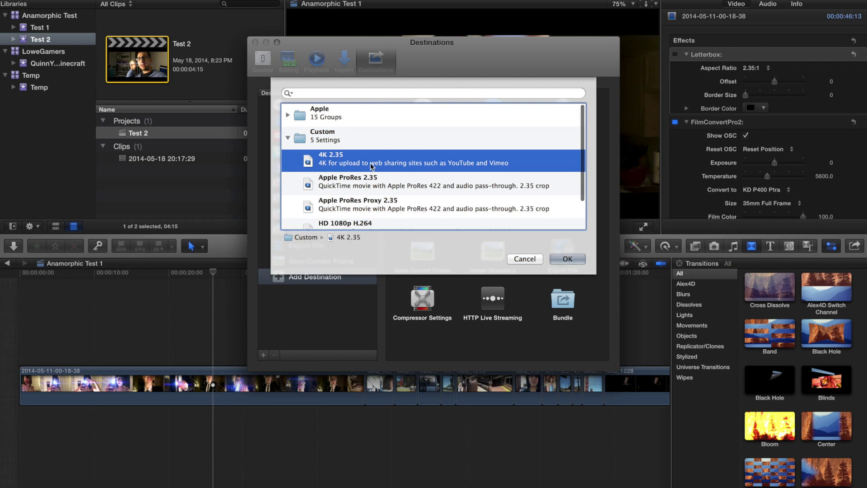
left_click(567, 259)
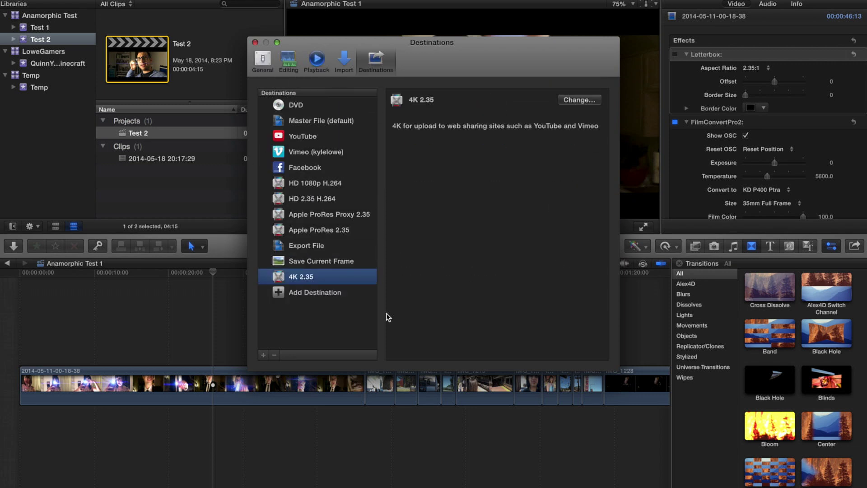
left_click_drag(277, 279, 279, 204)
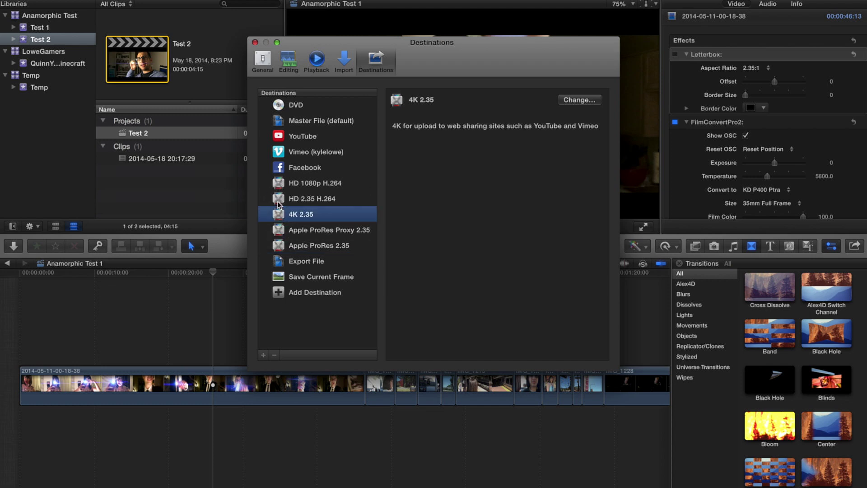
left_click(255, 43)
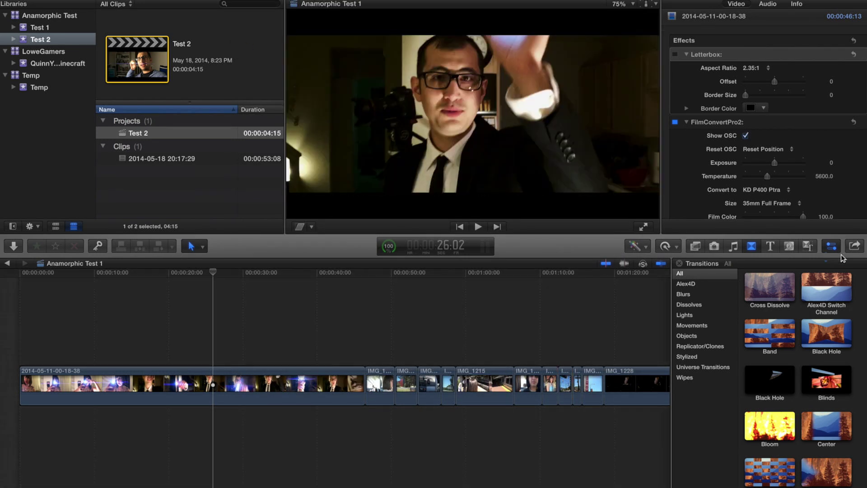
left_click(854, 248)
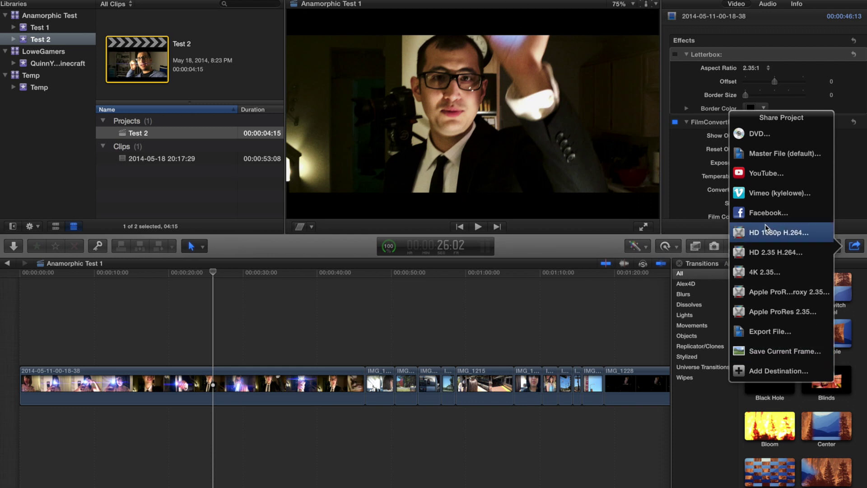
left_click(567, 245)
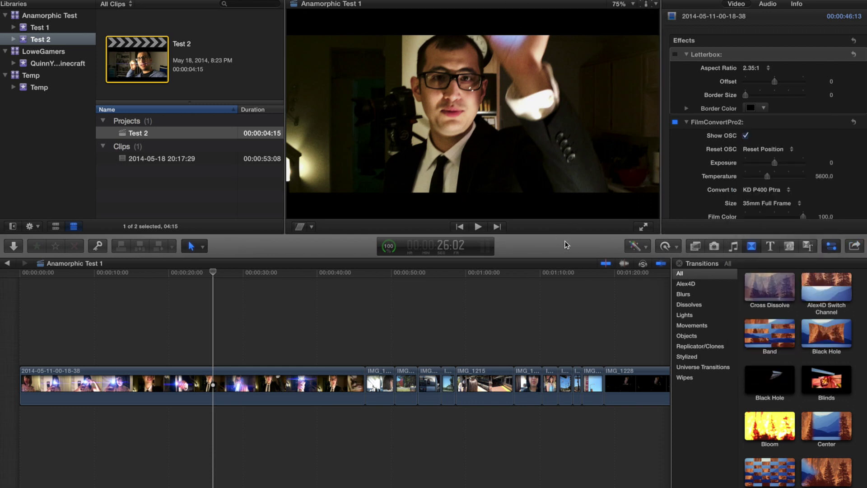